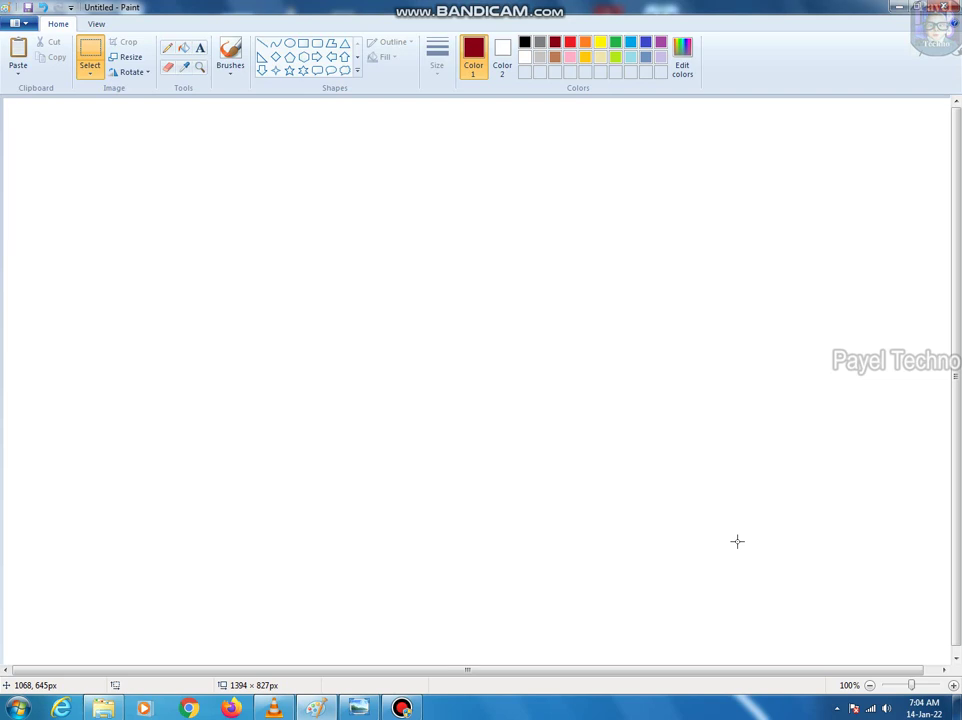
- Examine the pnb logo in Windows Photo Viewer, and return to Paint
click(358, 708)
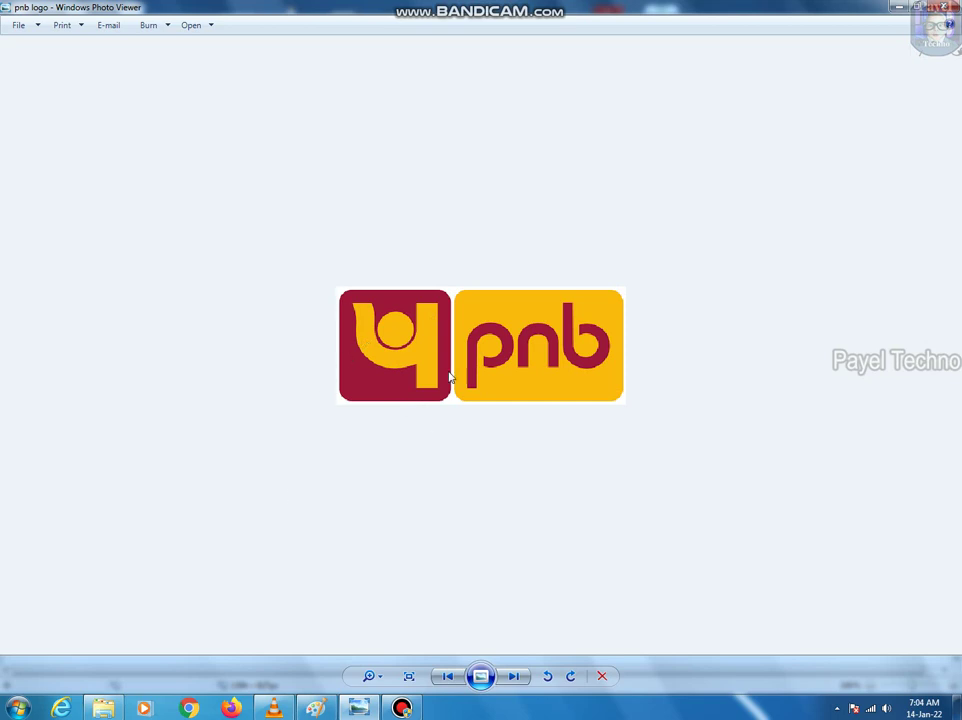
click(315, 708)
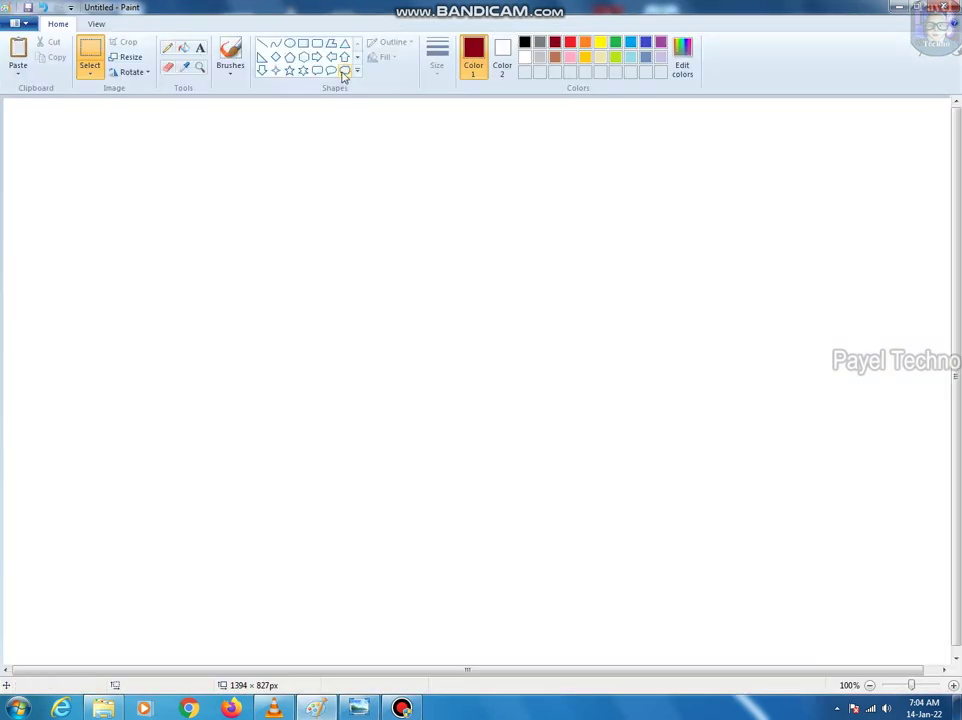
click(303, 43)
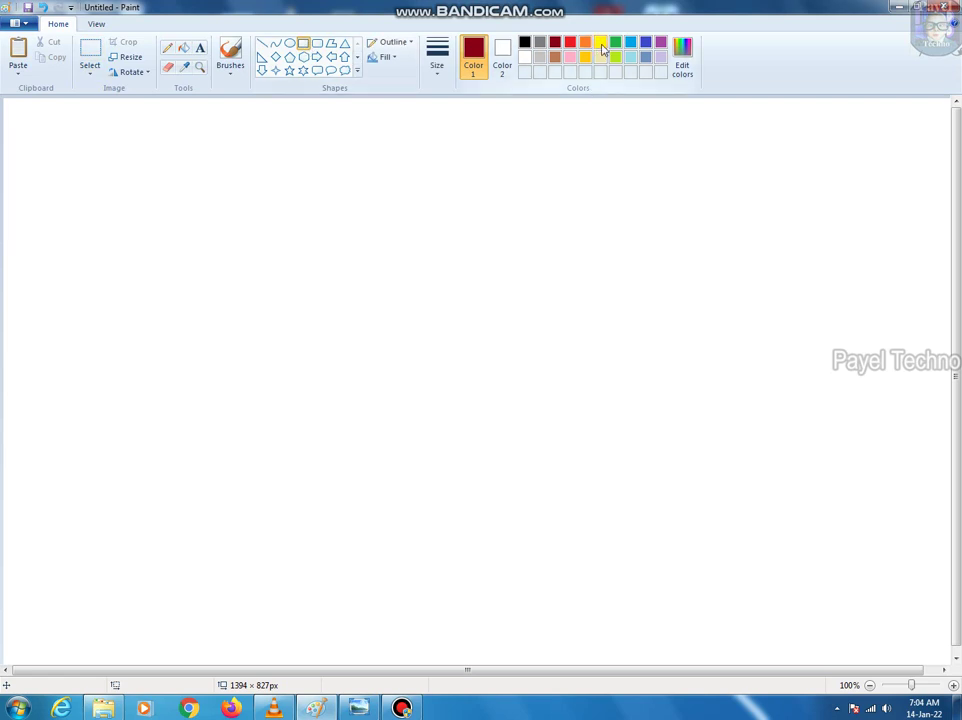
click(368, 709)
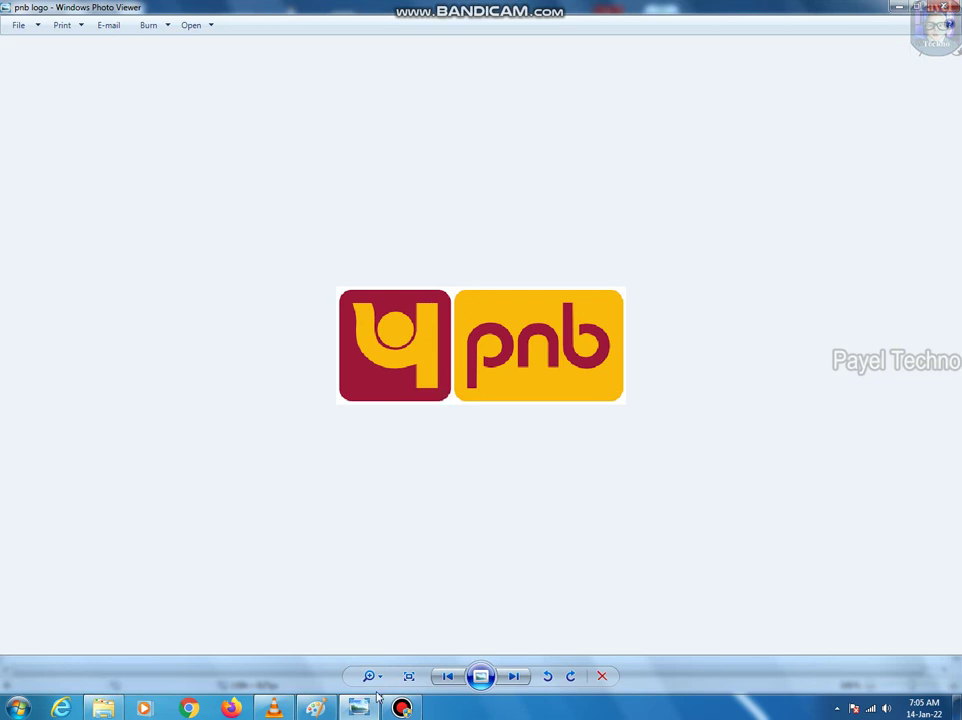
click(315, 709)
mouse_move(161, 215)
mouse_down()
mouse_move(279, 380)
mouse_move(340, 391)
mouse_up()
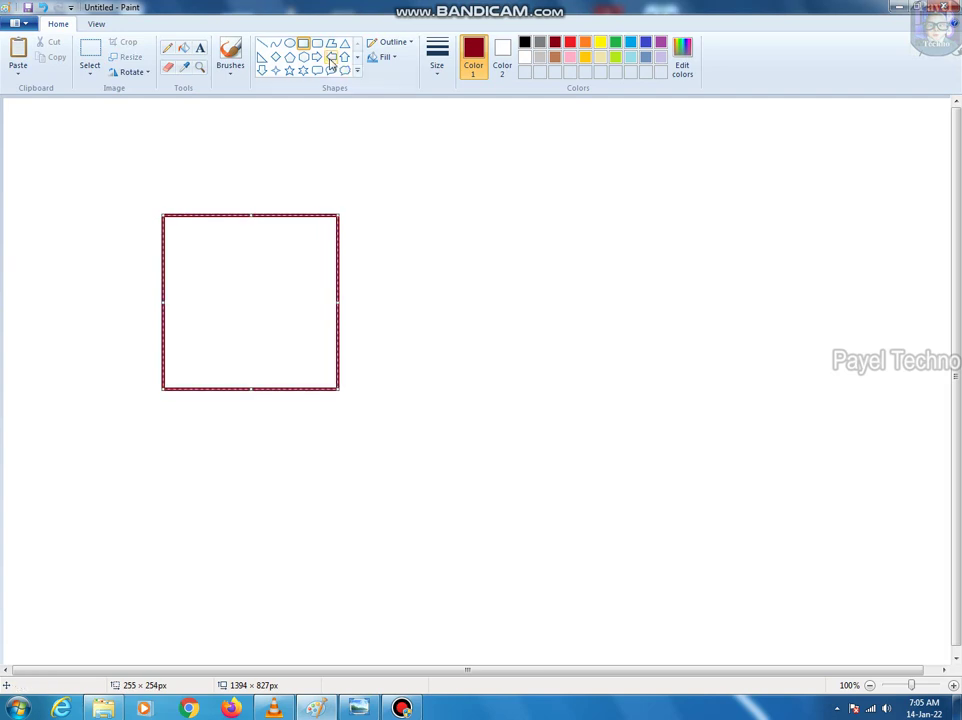
key(Delete)
- Draw a dark red rounded rectangle about 283 × 264 px on the canvas and fill it with the same dark red
click(317, 43)
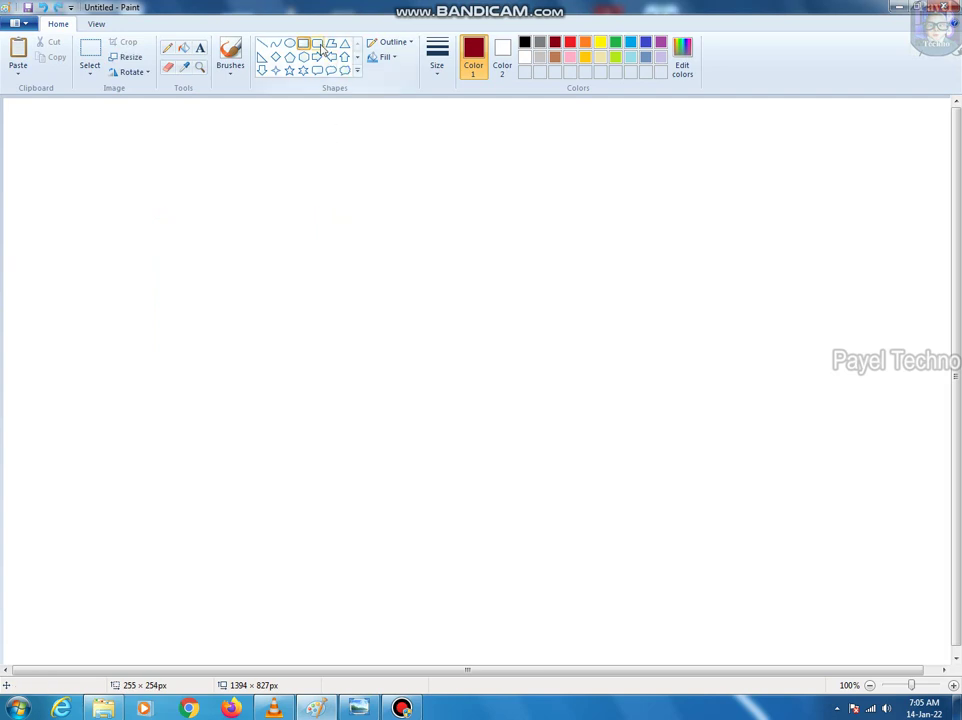
drag(178, 222, 225, 307)
drag(264, 360, 374, 404)
click(183, 47)
click(249, 241)
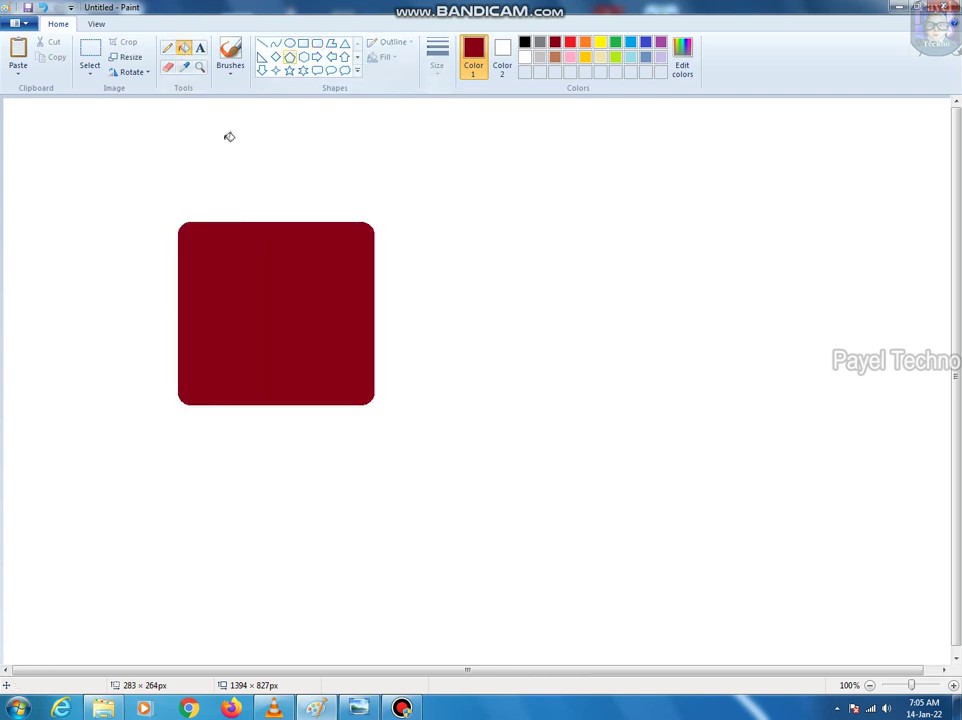
- Draw a tall, narrow yellow rectangle outline on the blank canvas to the right of the dark red square
click(303, 43)
click(601, 43)
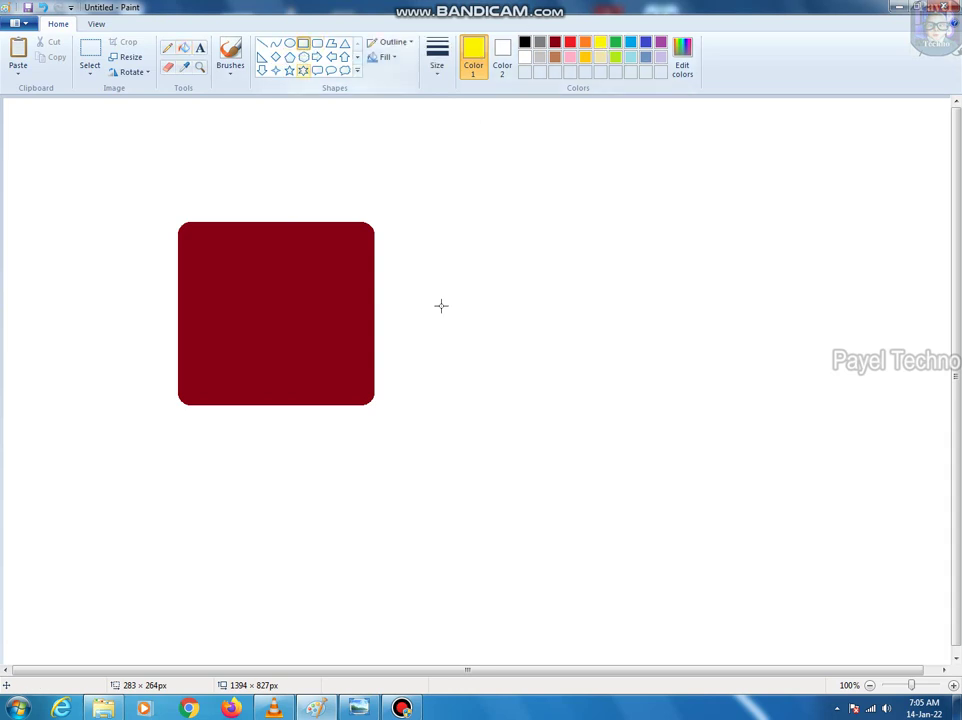
drag(584, 226, 646, 388)
- Draw a yellow circle outline about 177 × 178 px whose right side slightly overlaps the tall rectangle
click(289, 43)
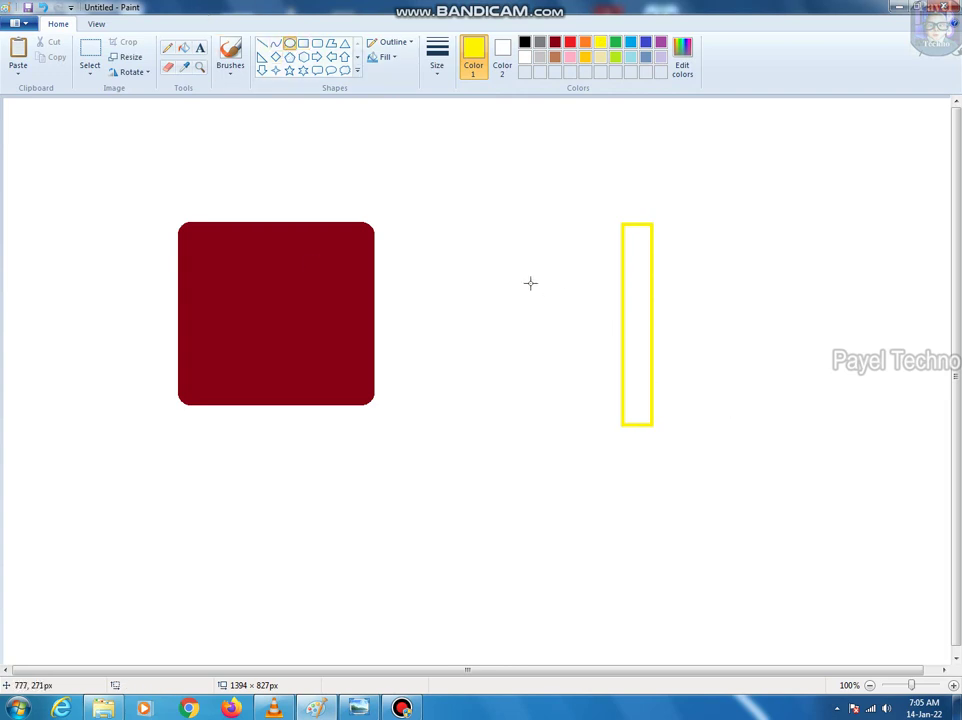
drag(497, 273, 622, 389)
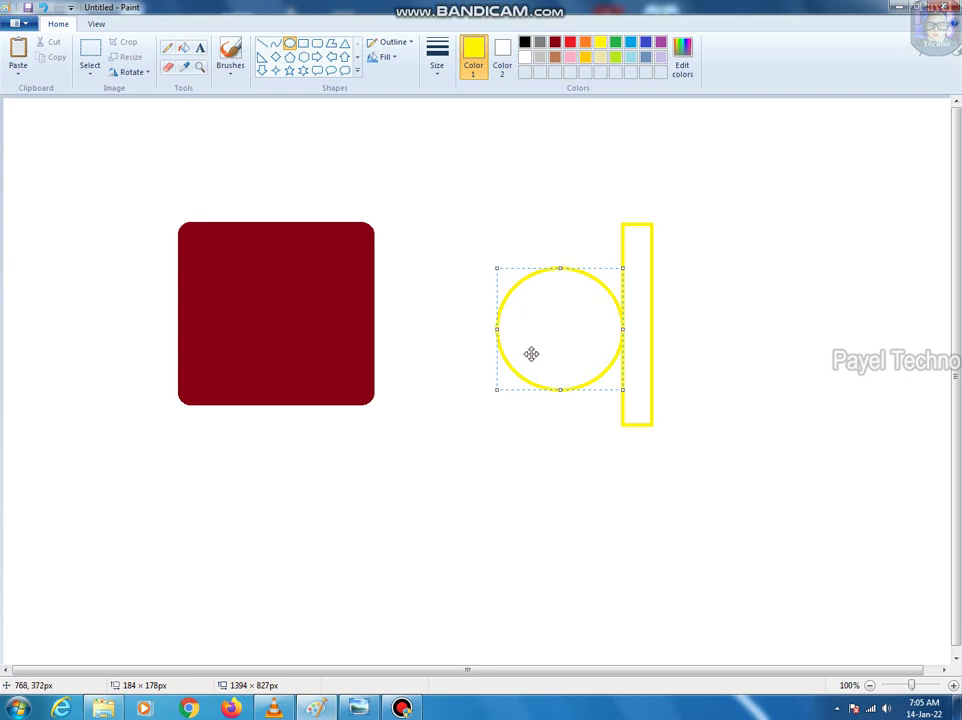
drag(625, 326, 633, 328)
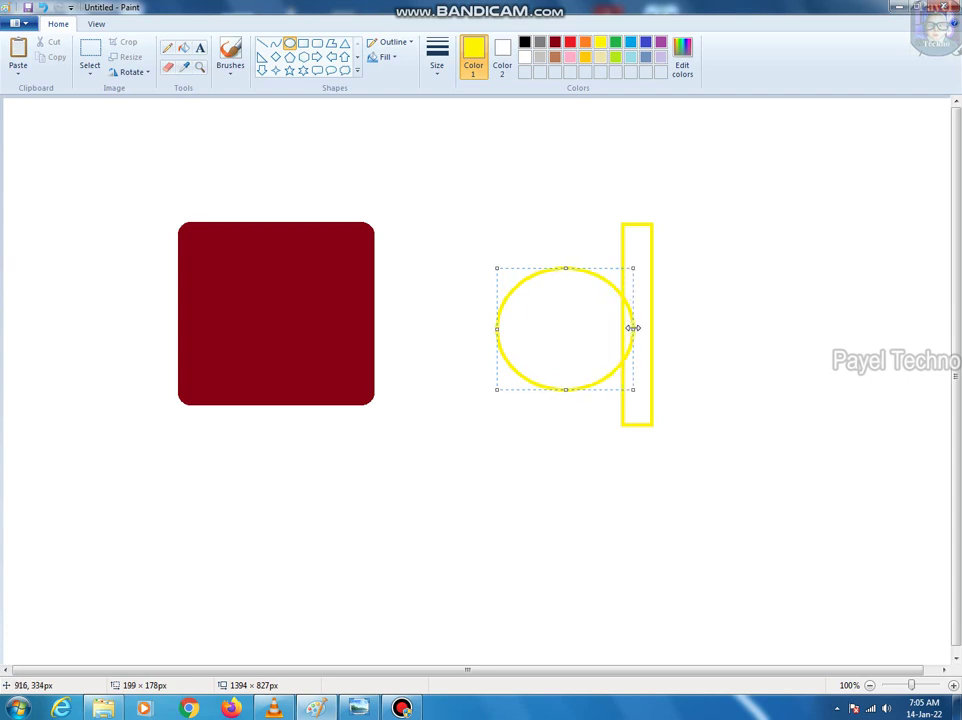
drag(632, 328, 630, 328)
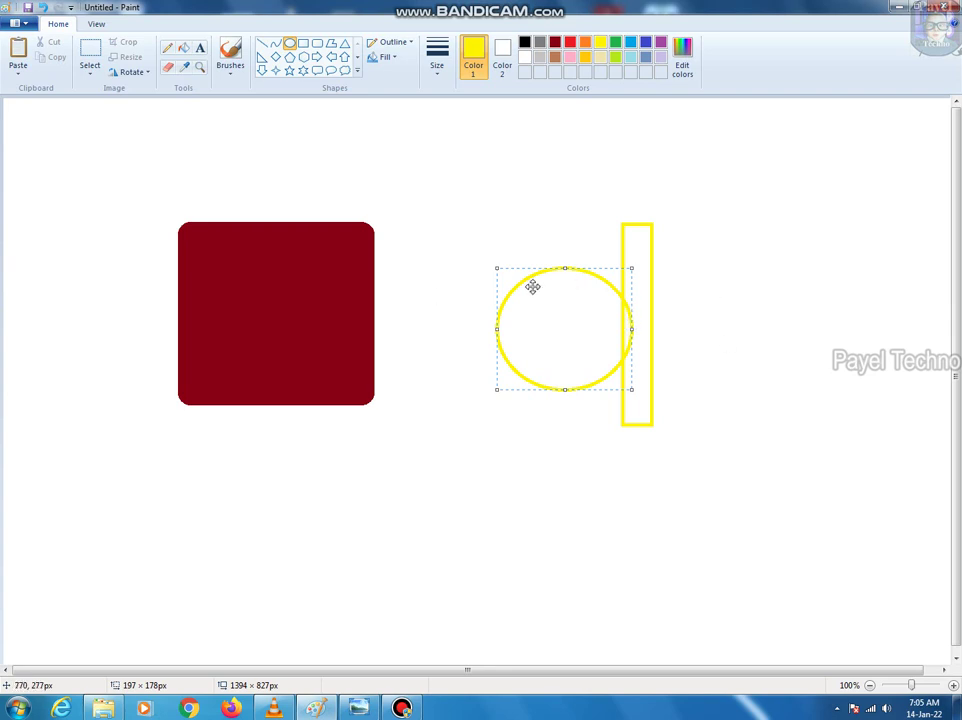
mouse_move(497, 328)
mouse_down()
mouse_move(487, 328)
mouse_move(510, 325)
mouse_up()
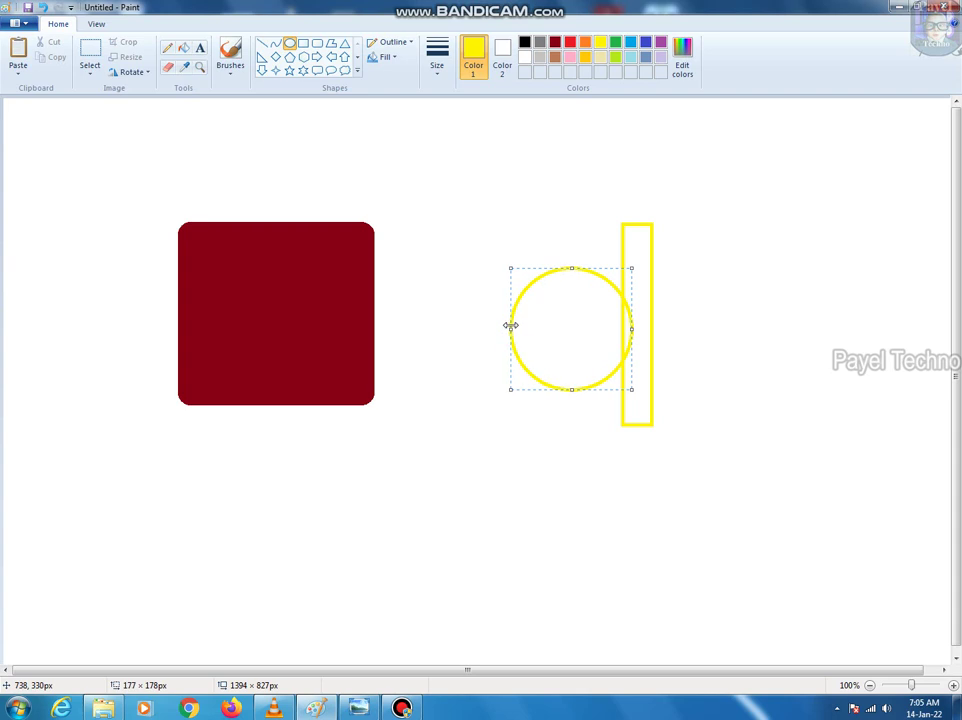
click(749, 320)
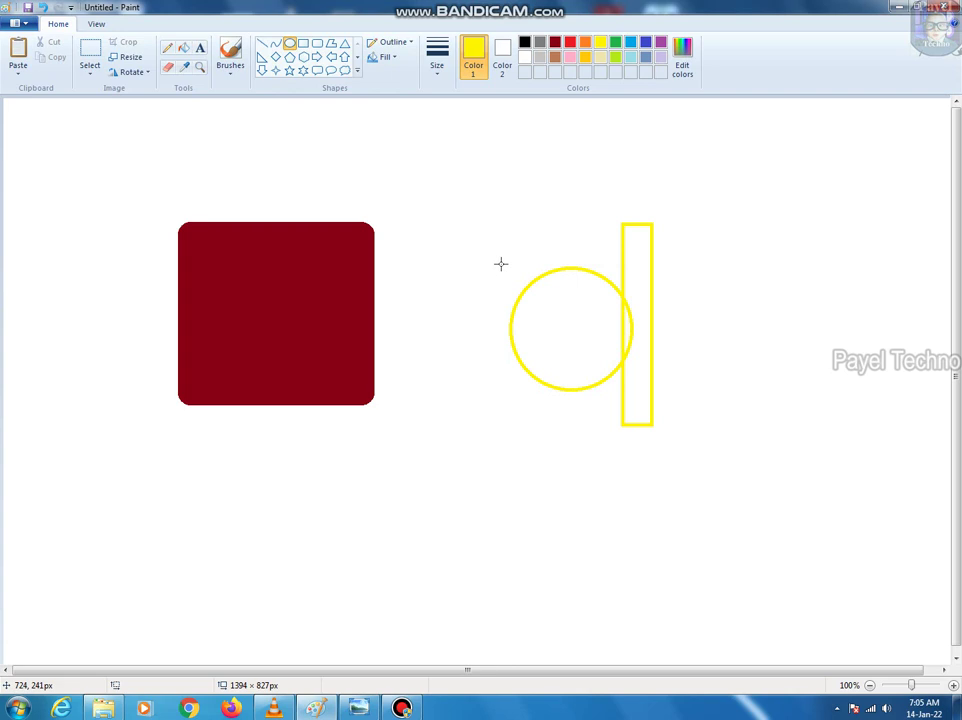
- Draw a larger yellow ellipse about 234 × 224 px around the circle, reaching the tall rectangle's right edge
drag(503, 269, 652, 396)
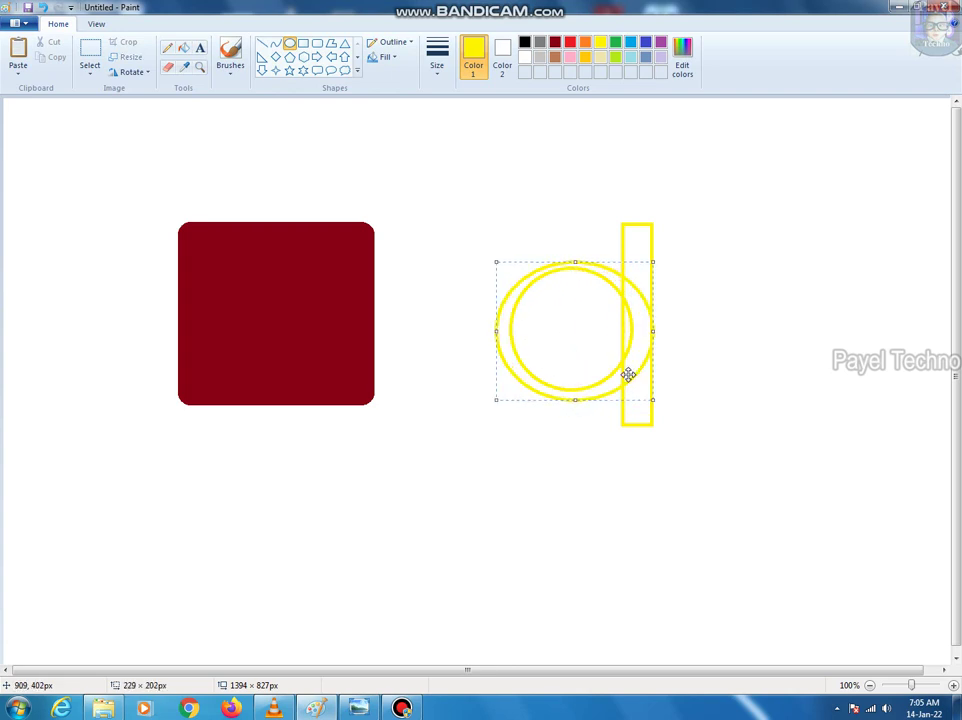
drag(573, 399, 573, 405)
drag(574, 258, 574, 251)
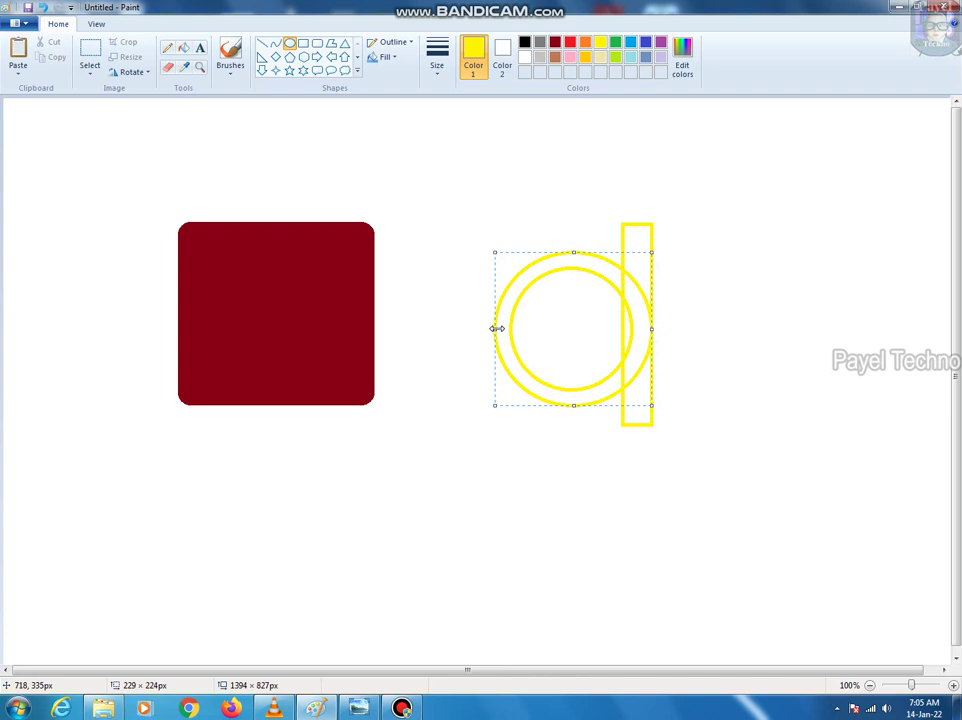
drag(496, 329, 491, 329)
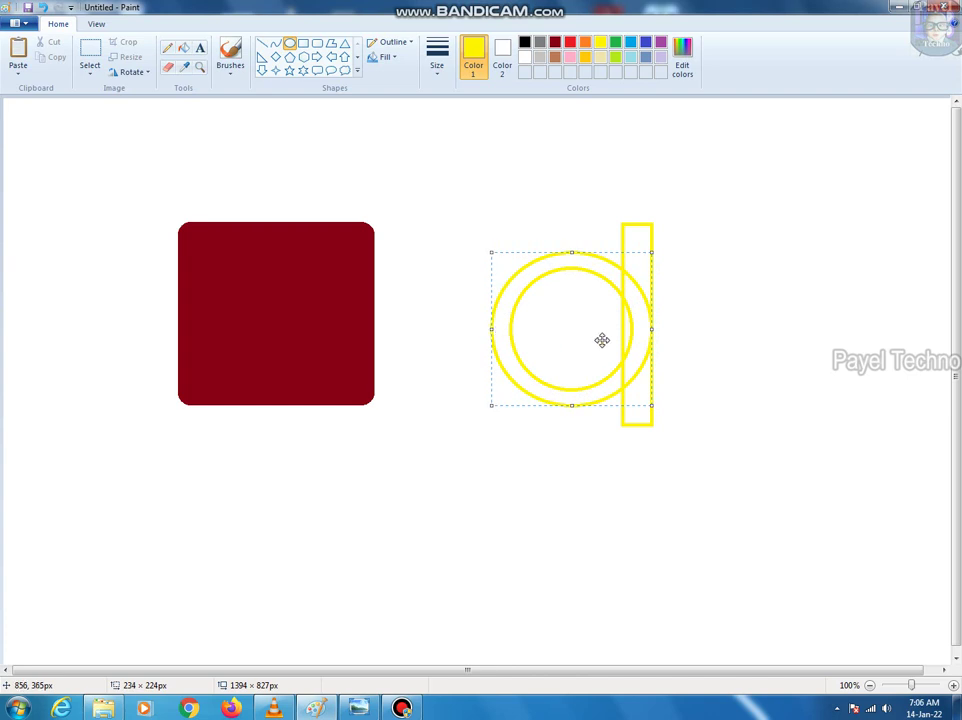
click(694, 316)
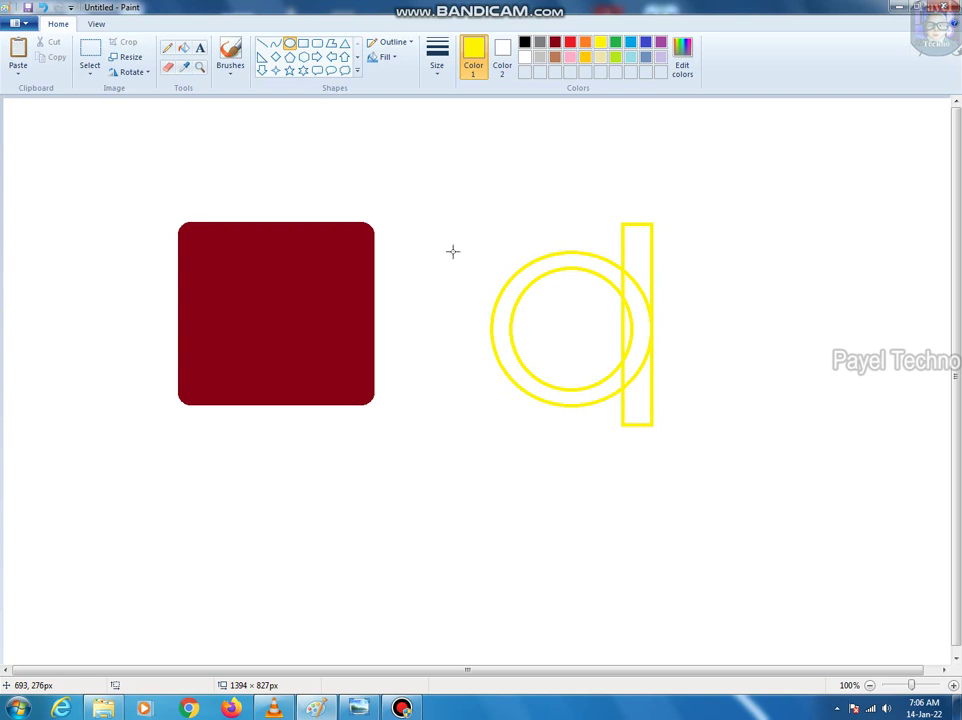
- Delete the upper half of both yellow circles up to the tall rectangle's left edge, leaving an open curved band
click(90, 55)
drag(447, 206, 621, 331)
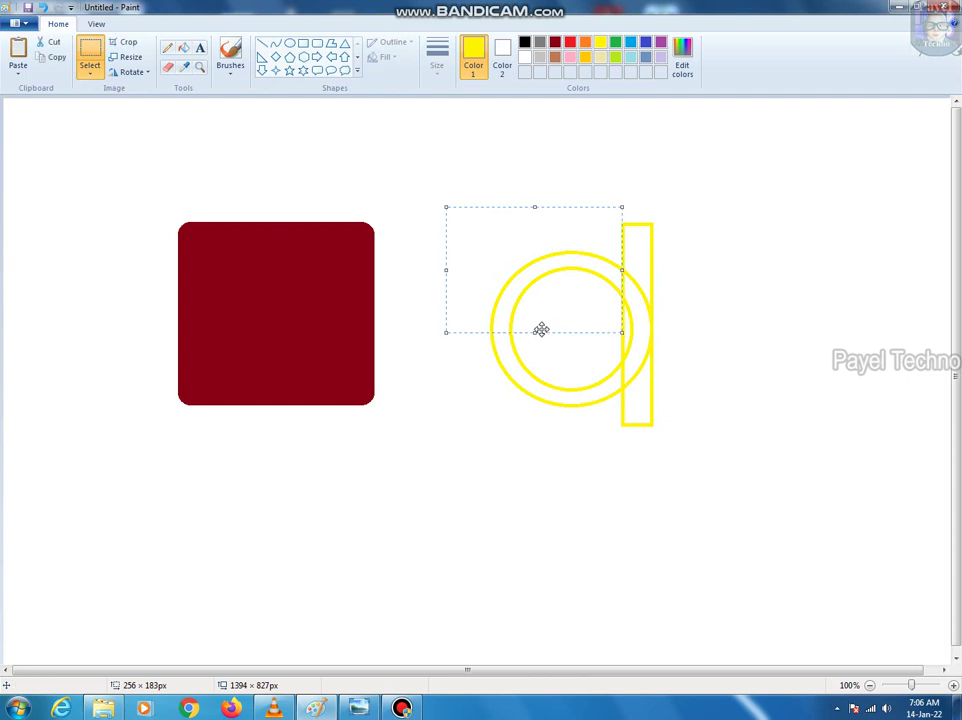
key(Delete)
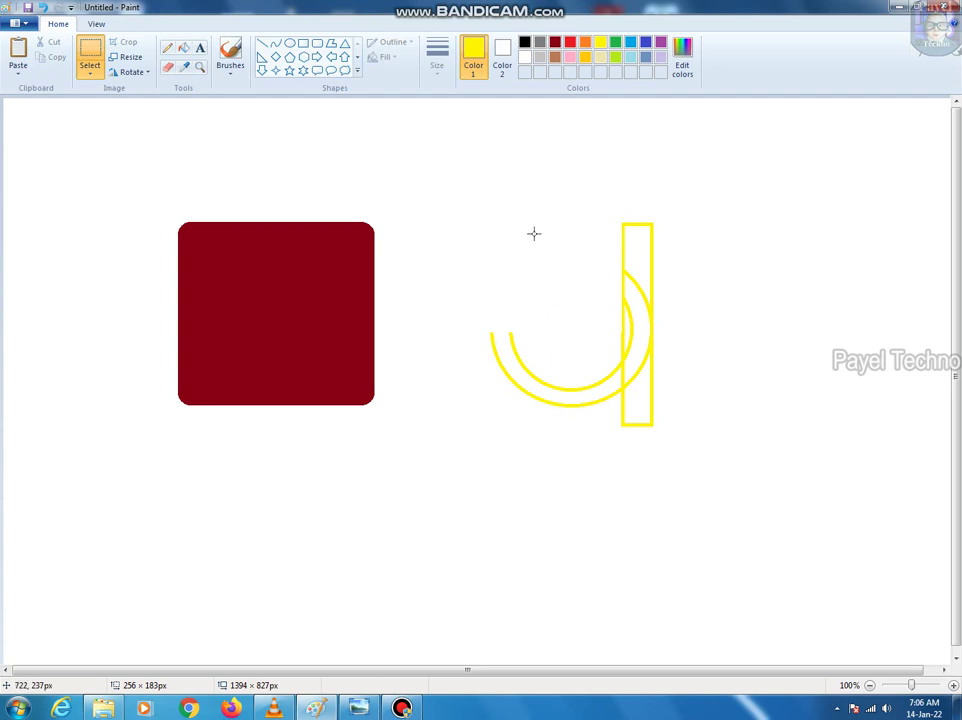
- Extend the tall yellow bar downward by drawing a short rectangle of the same width overlapping its bottom end
click(303, 43)
drag(622, 411, 637, 455)
click(575, 287)
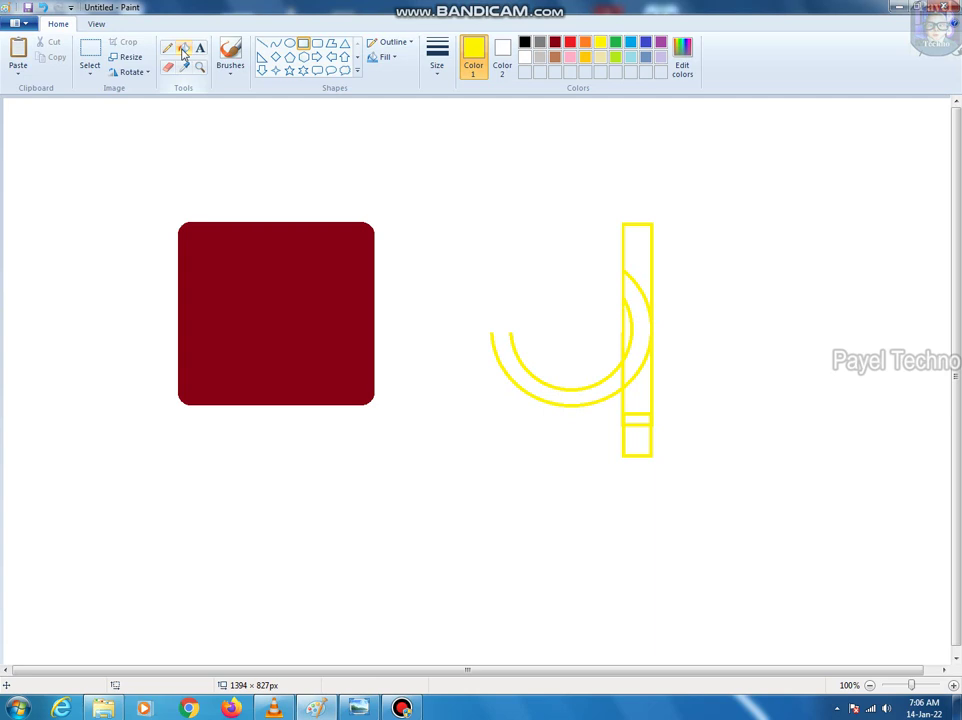
- Add a short upward yellow curve bending left to each of the two open left ends of the curved band
click(275, 44)
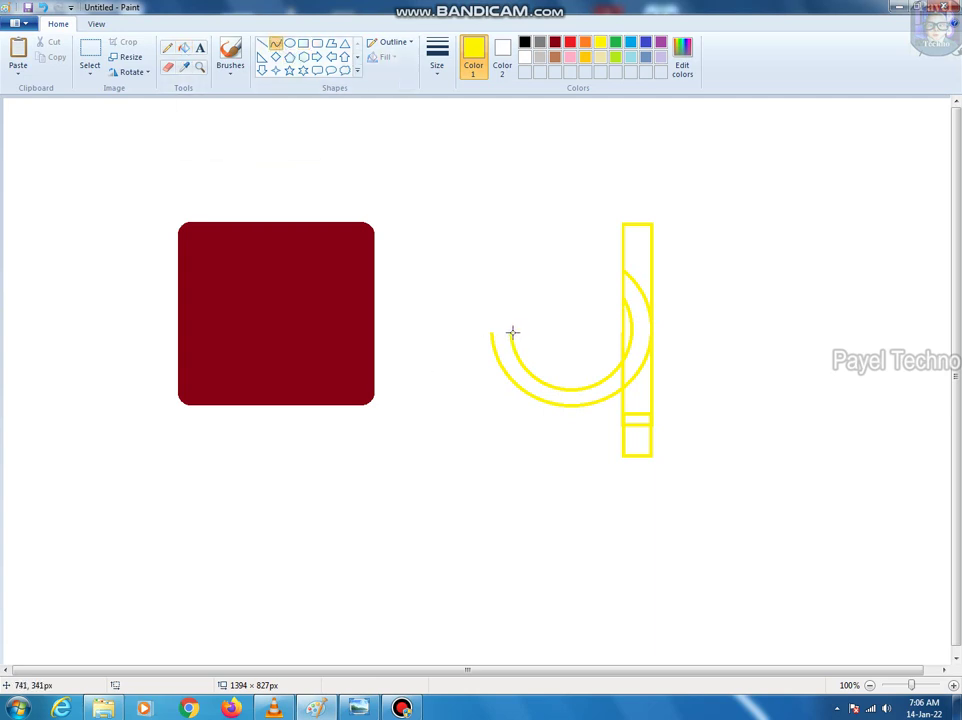
drag(510, 332, 504, 313)
drag(511, 317, 508, 313)
click(456, 273)
drag(488, 321, 494, 330)
click(509, 206)
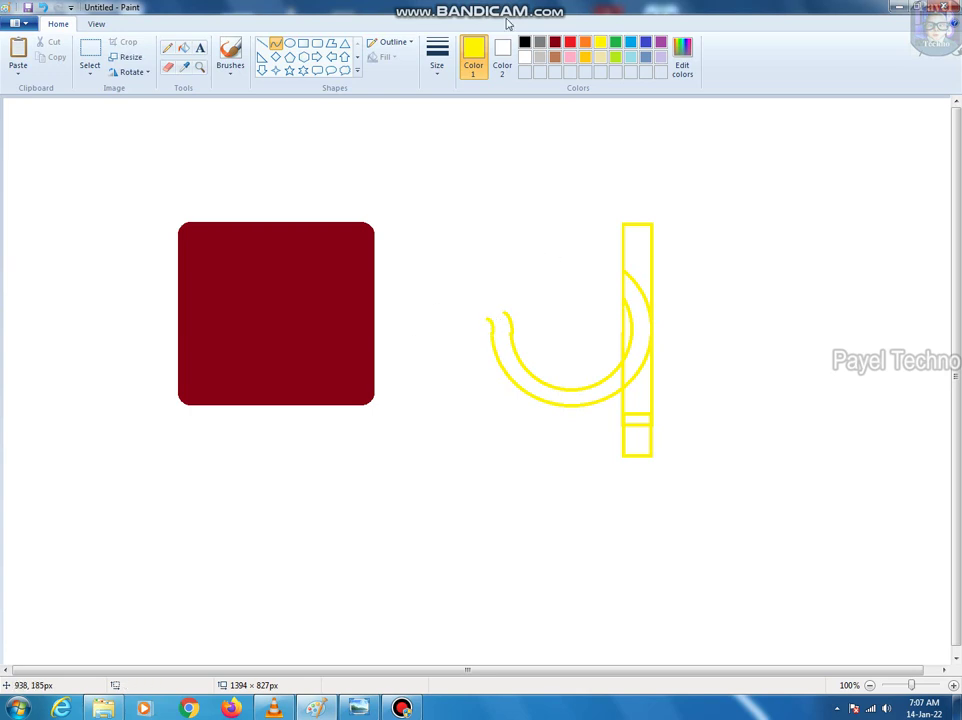
- Close the curved band's open left end with a short yellow curve about 29 × 8 px
click(275, 45)
drag(488, 319, 504, 315)
mouse_move(498, 316)
mouse_down()
mouse_move(483, 321)
mouse_move(505, 314)
mouse_up()
click(498, 316)
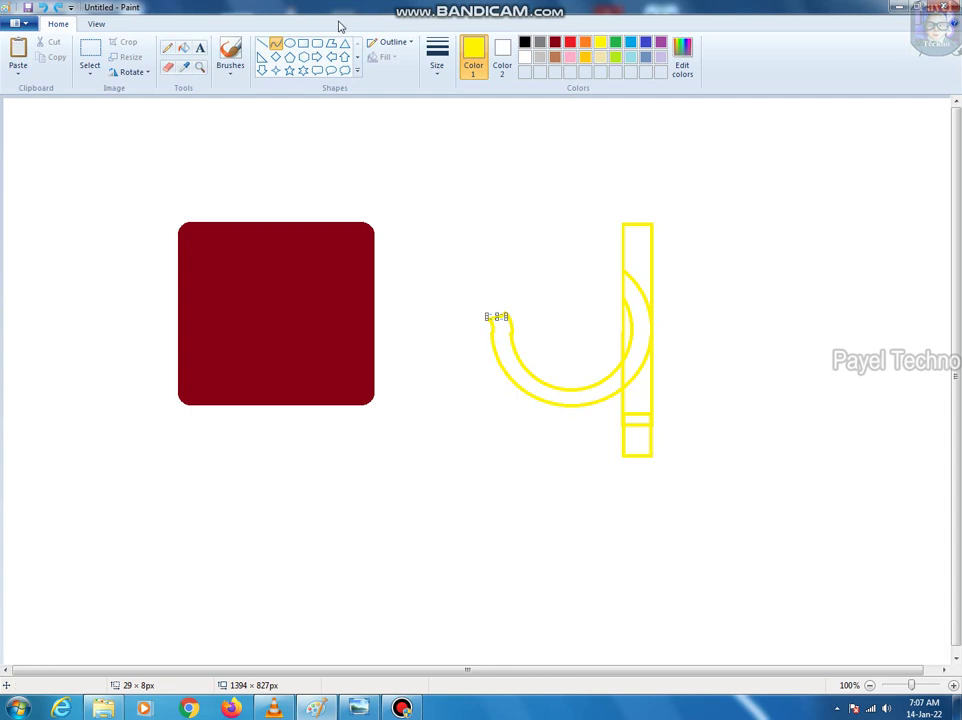
click(303, 43)
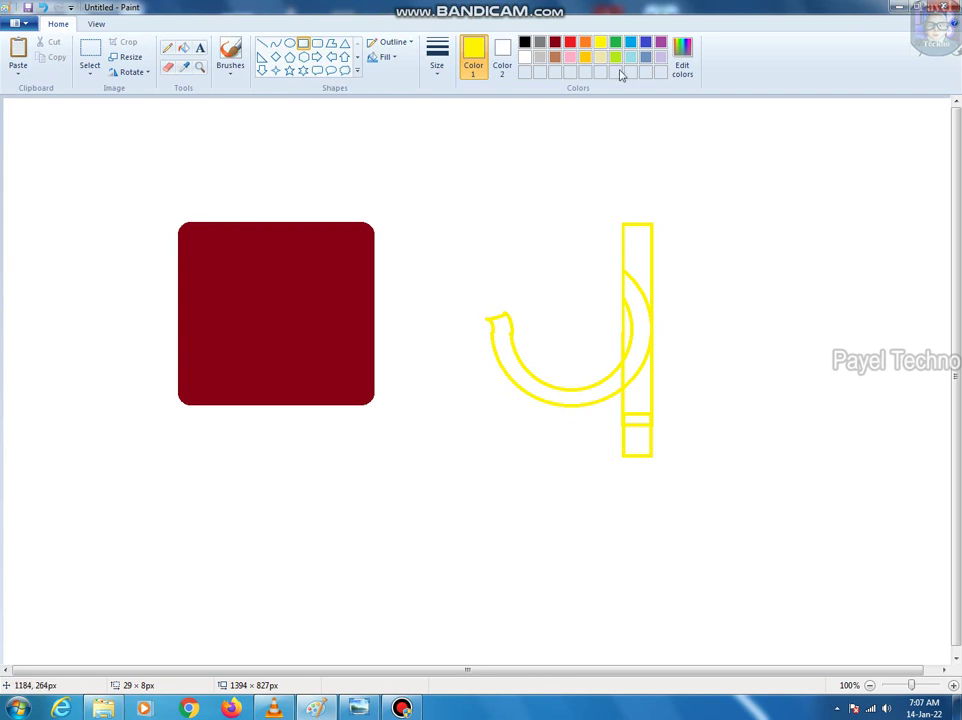
- Fill the curved band and the middle and lower sections of the vertical bar with yellow
click(184, 50)
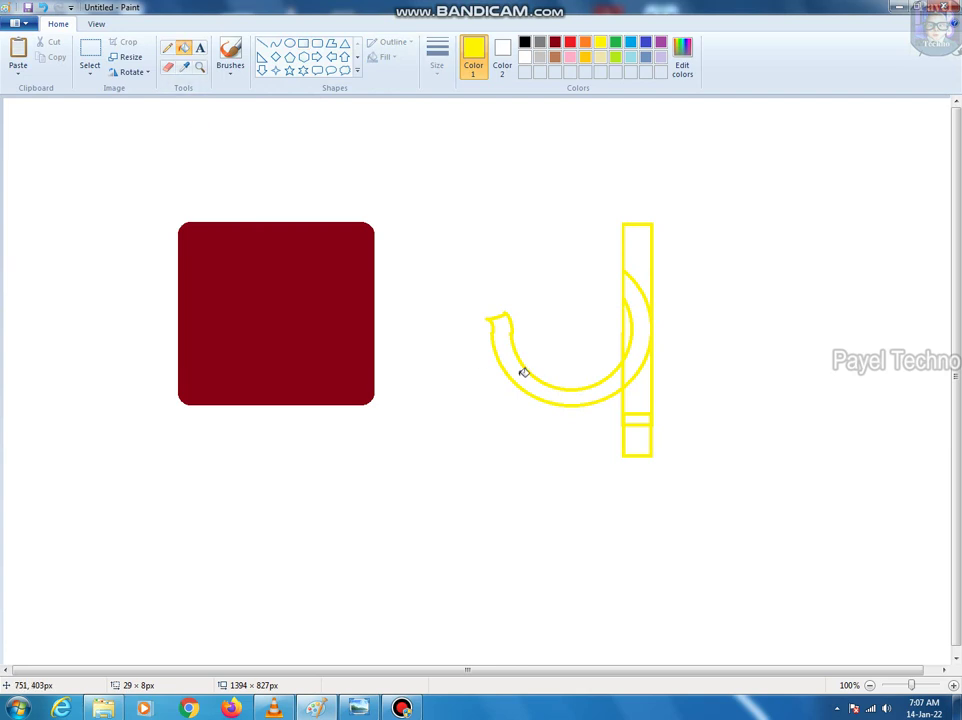
click(523, 372)
click(636, 342)
click(634, 339)
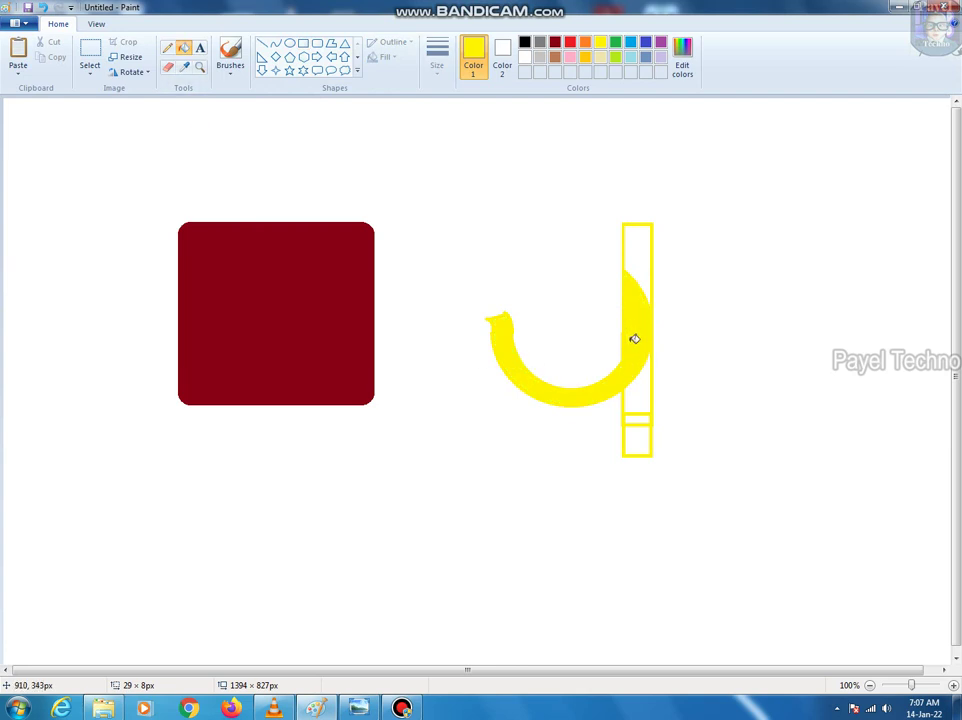
click(644, 400)
click(645, 434)
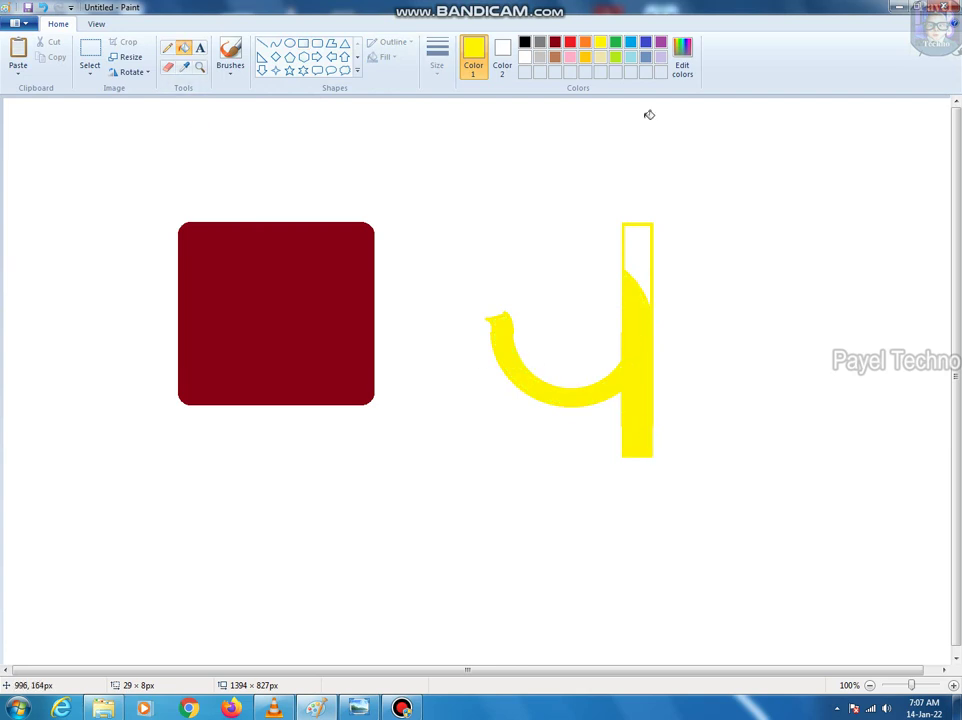
- Draw a small yellow ellipse about 63 × 71 px inside the curved band and fill it with yellow
click(289, 44)
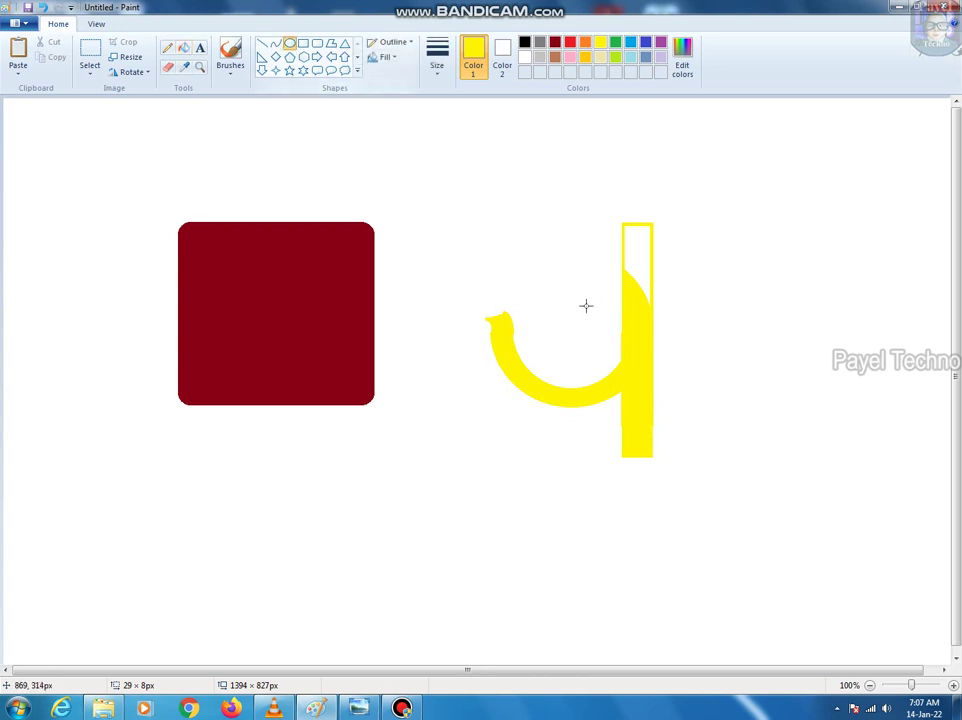
drag(547, 316, 591, 365)
click(185, 55)
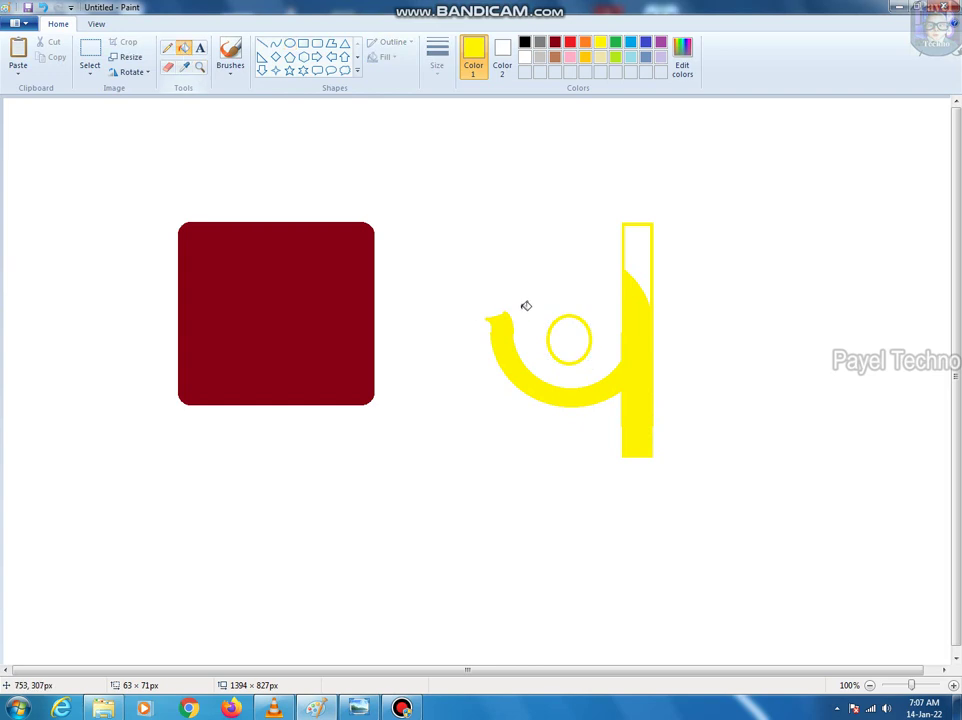
click(578, 335)
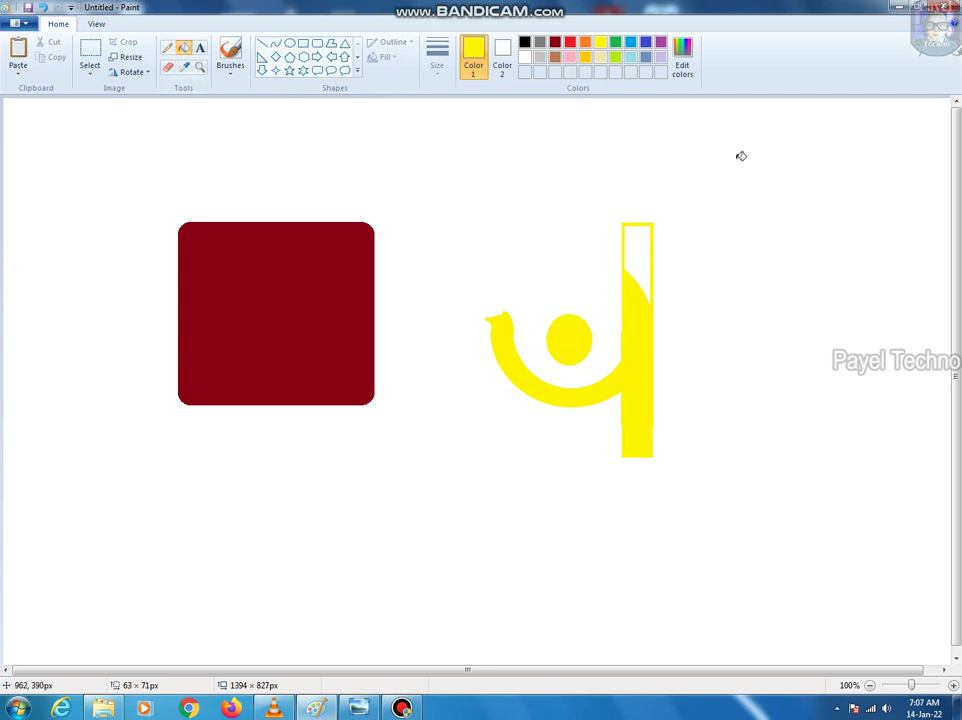
- Delete the part of the vertical bar rising above the small circle, and move the yellow symbol onto the dark red square
click(90, 55)
drag(445, 188, 740, 313)
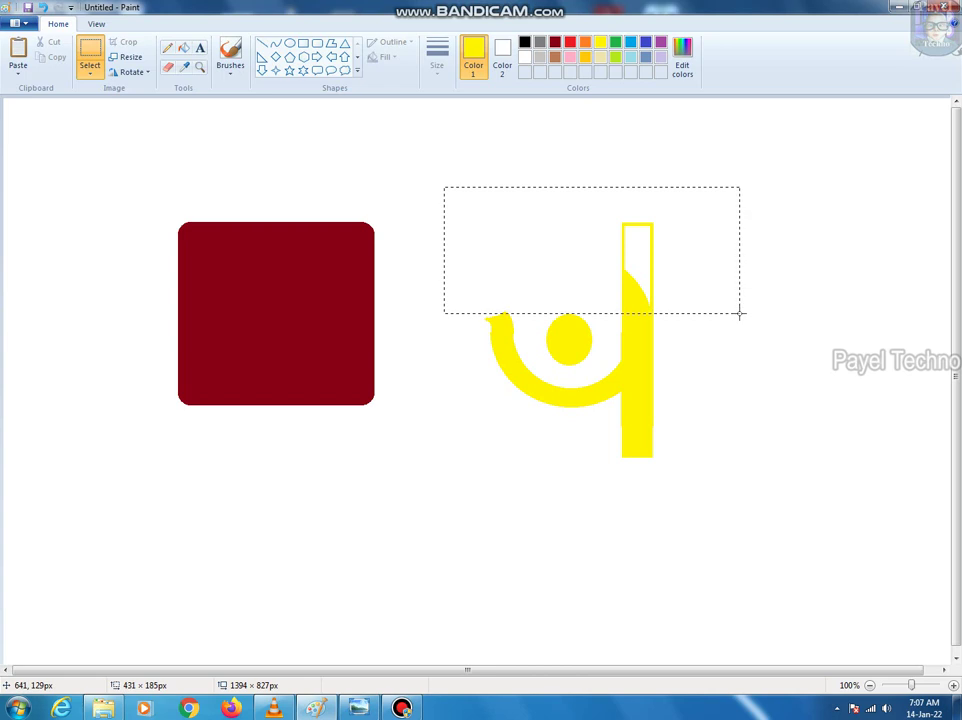
drag(740, 313, 740, 313)
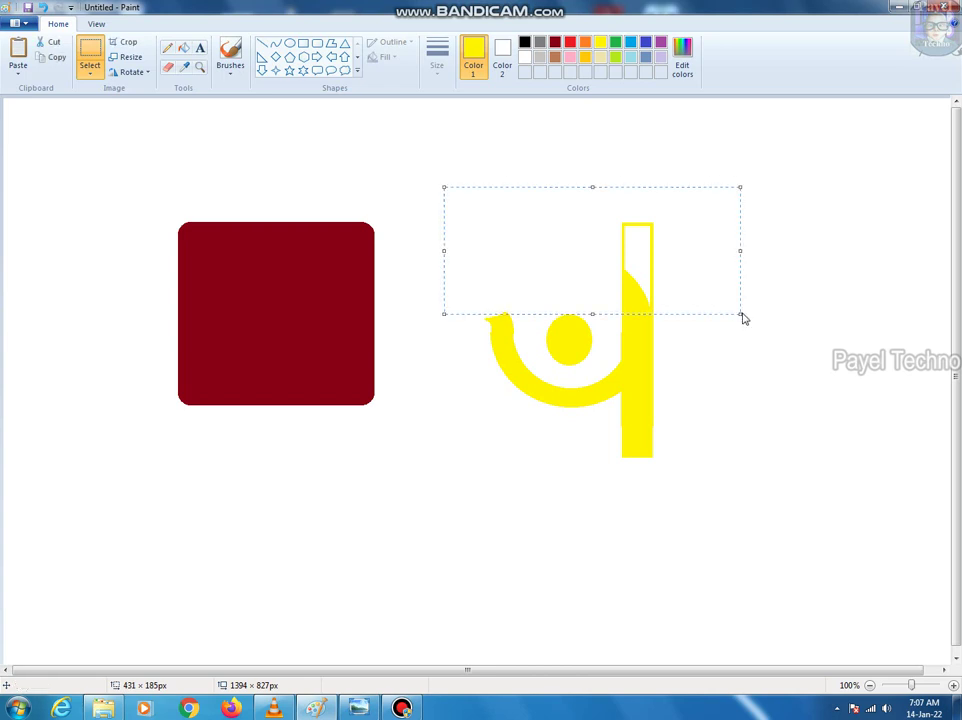
key(Delete)
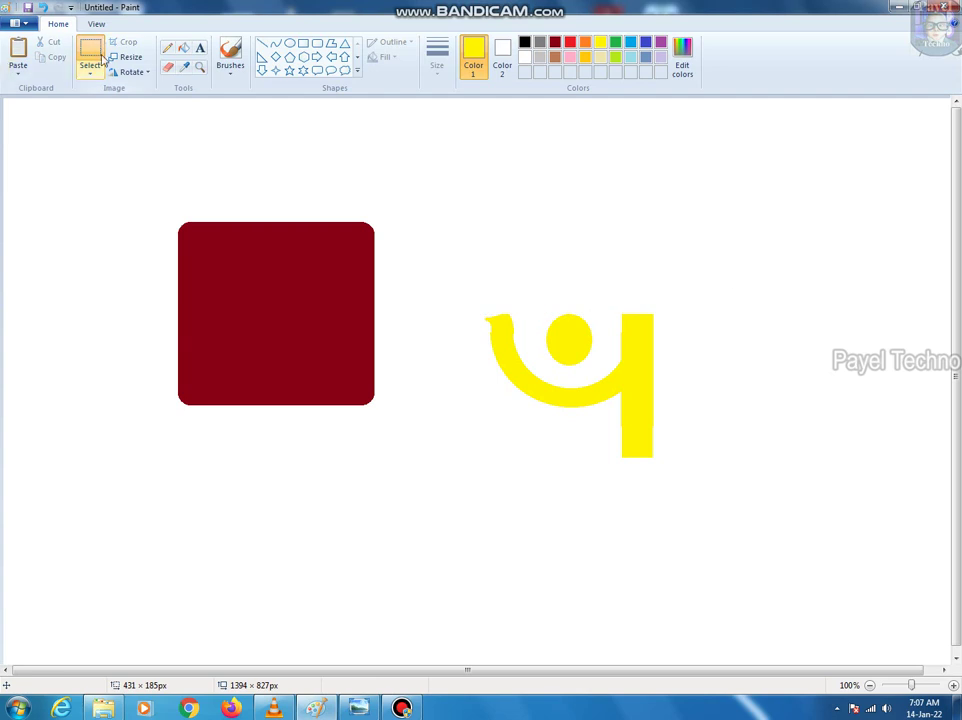
drag(423, 222, 710, 498)
drag(659, 425, 363, 363)
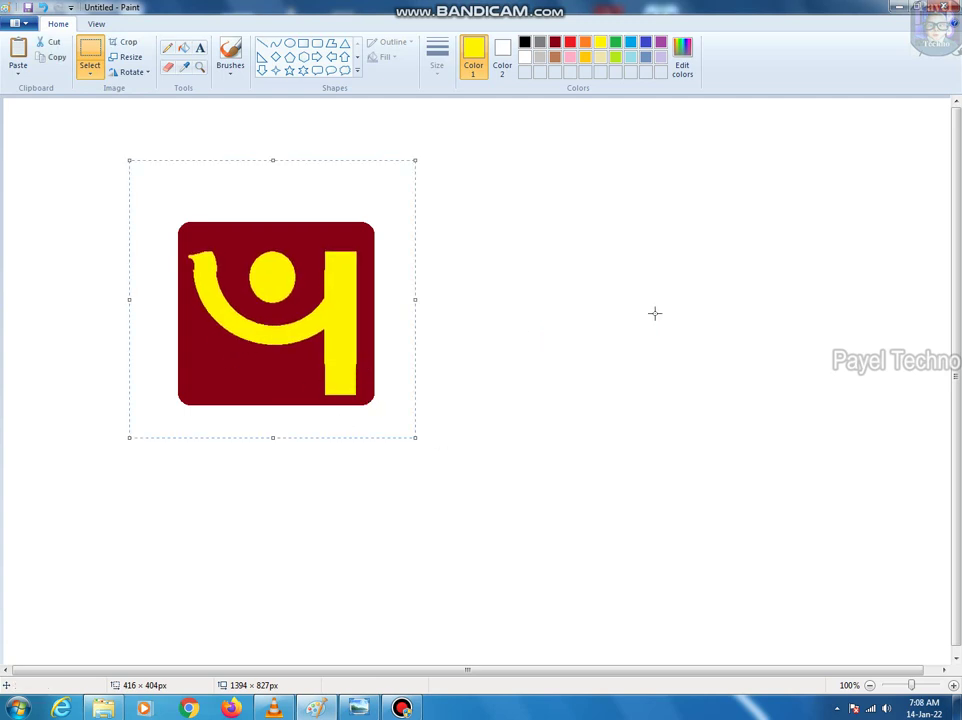
- Add the yellow text "PNb" in 48-point Bauhaus 93 on the blank canvas beside the dark red rounded square
click(479, 223)
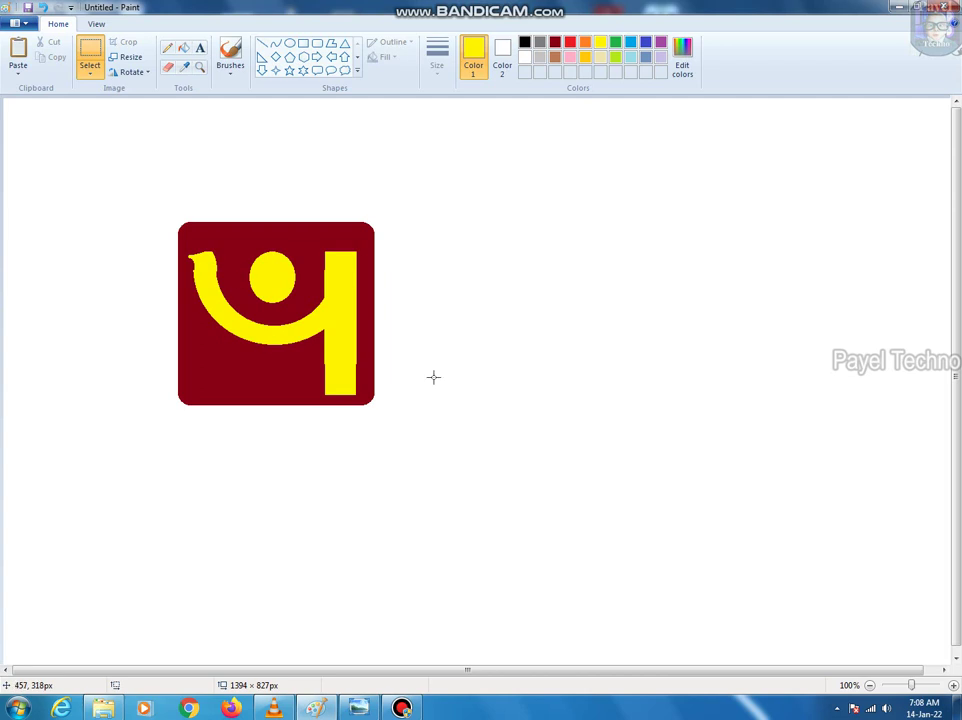
click(200, 48)
drag(414, 216, 801, 363)
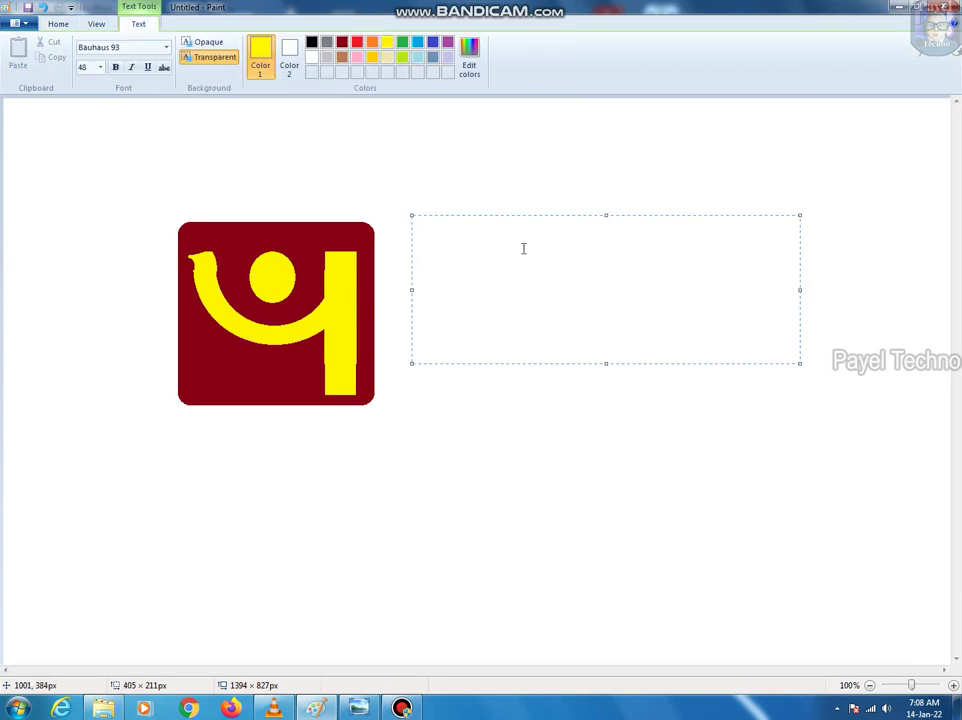
text(PNB)
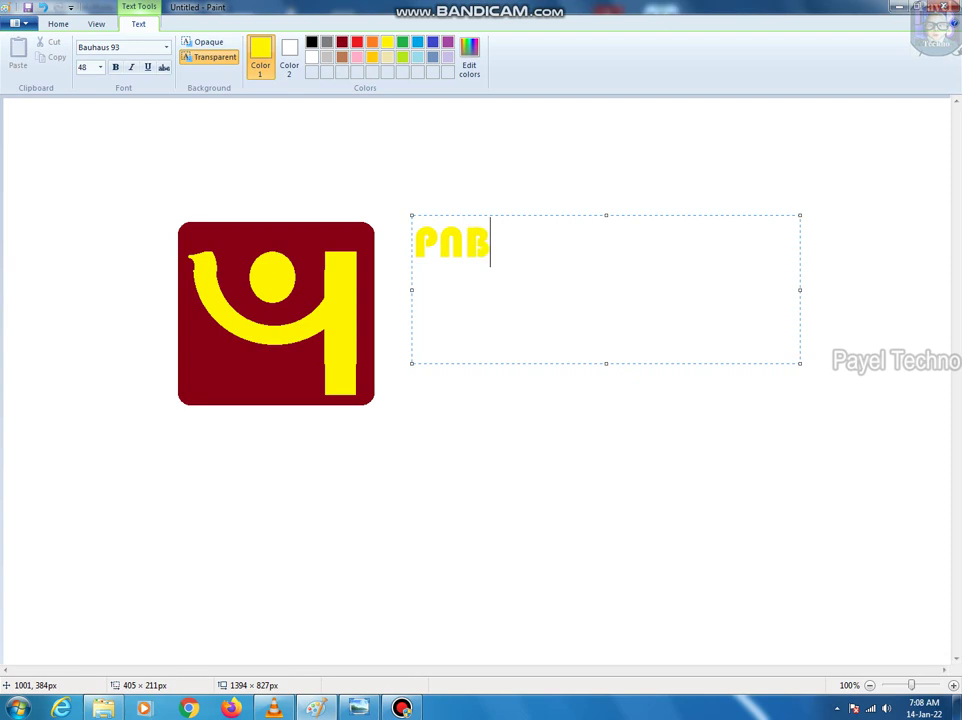
key(BackSpace)
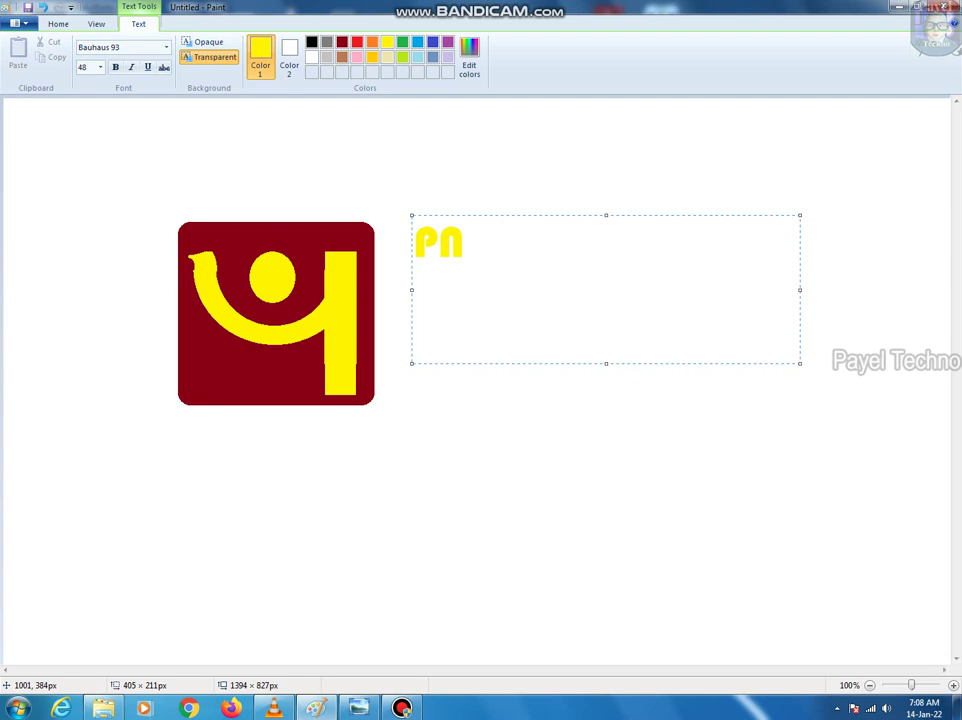
text(B)
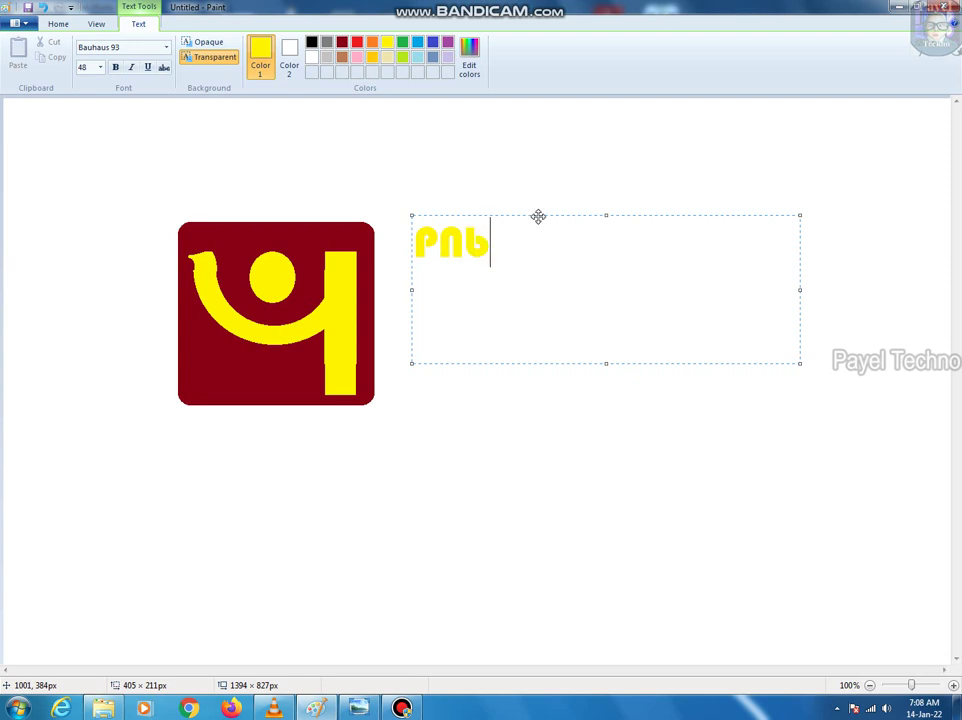
- Try a lowercase "p" as the first letter of the text, and restore the capital "P"
drag(537, 215, 535, 241)
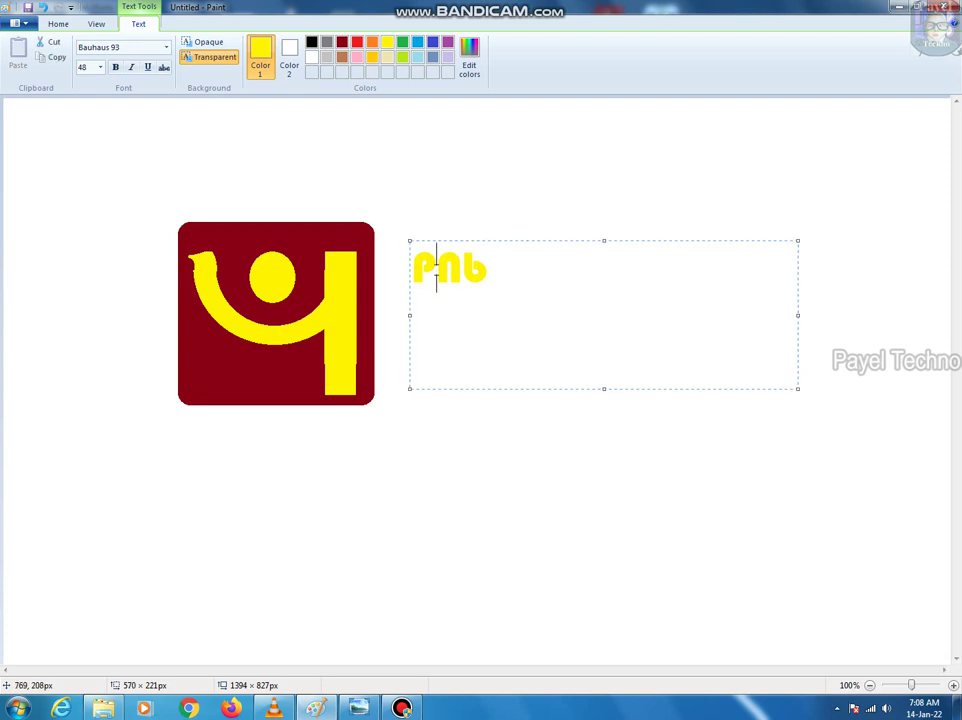
click(436, 268)
key(BackSpace)
text(p)
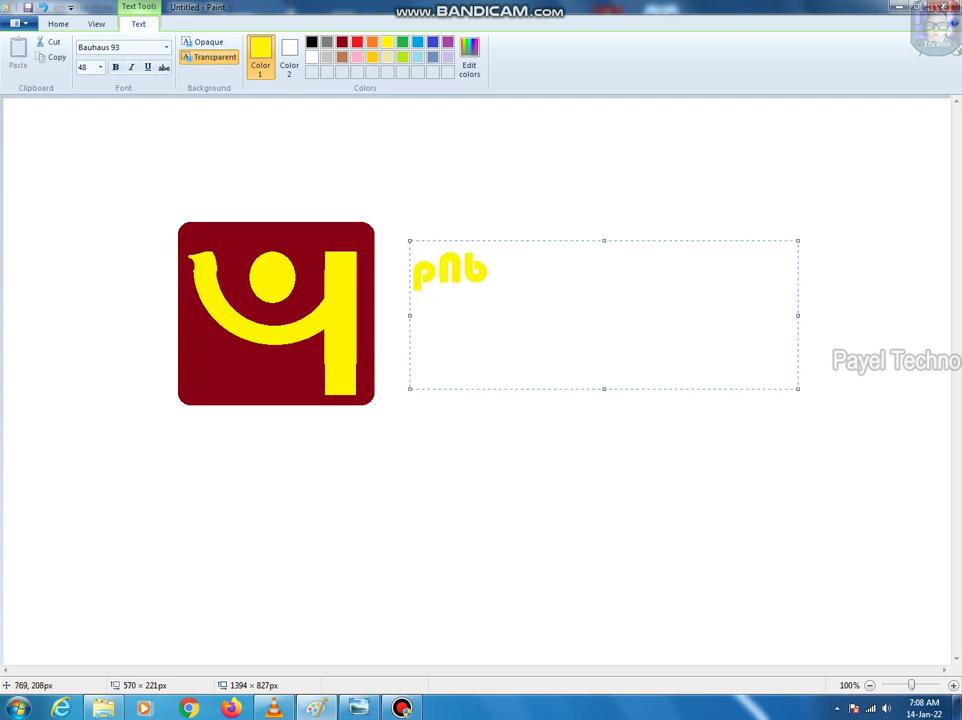
key(BackSpace)
text(P)
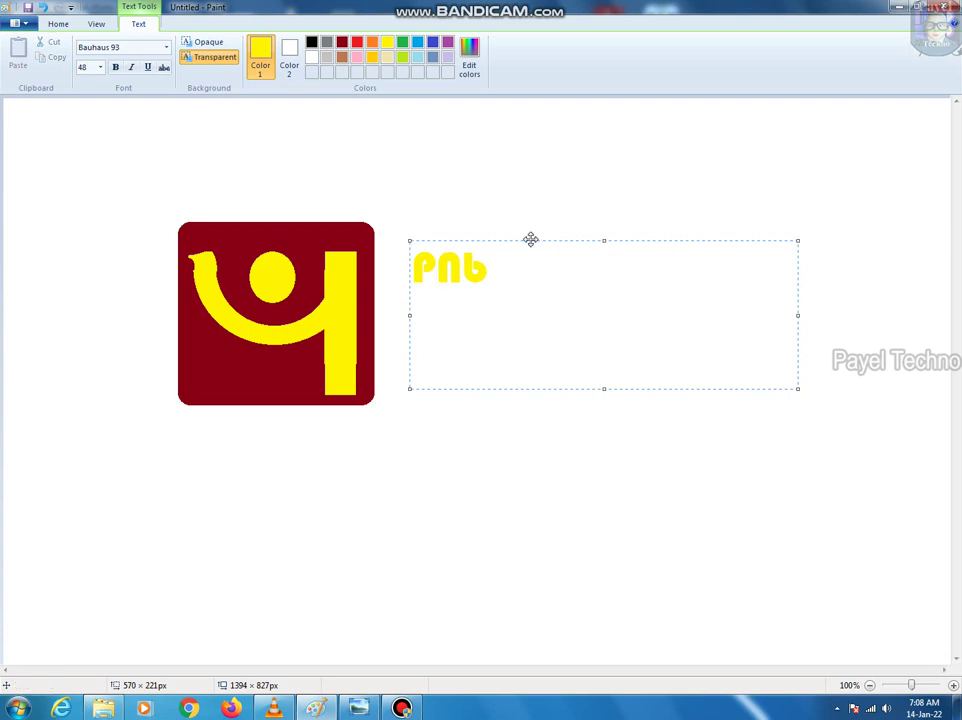
- Move the "PNb" text up to the blank area near the canvas's upper edge and place it there
drag(530, 238, 610, 229)
drag(665, 214, 687, 107)
click(689, 375)
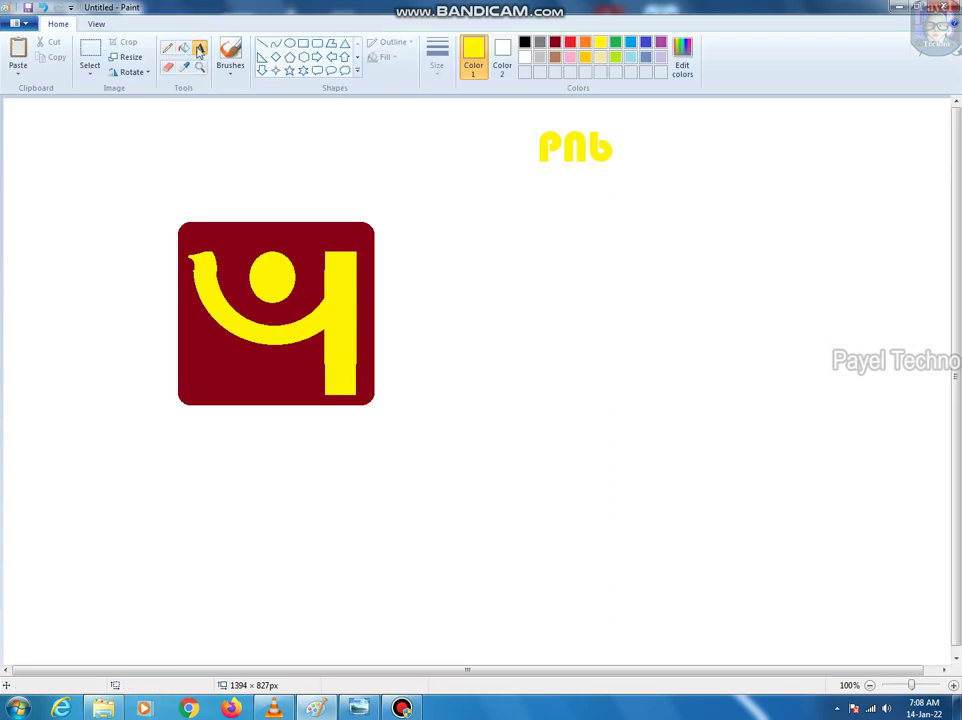
- Draw a rectangle about 250 × 255 px beside the rounded square, with a dark red outline and fill
click(305, 45)
drag(386, 224, 558, 399)
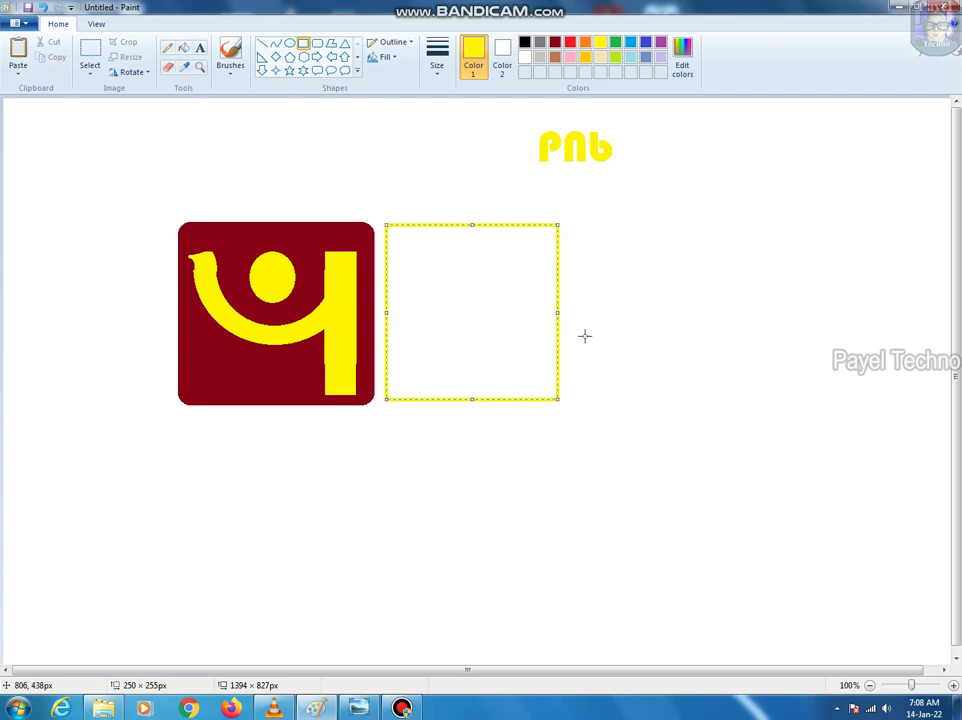
click(555, 41)
click(184, 48)
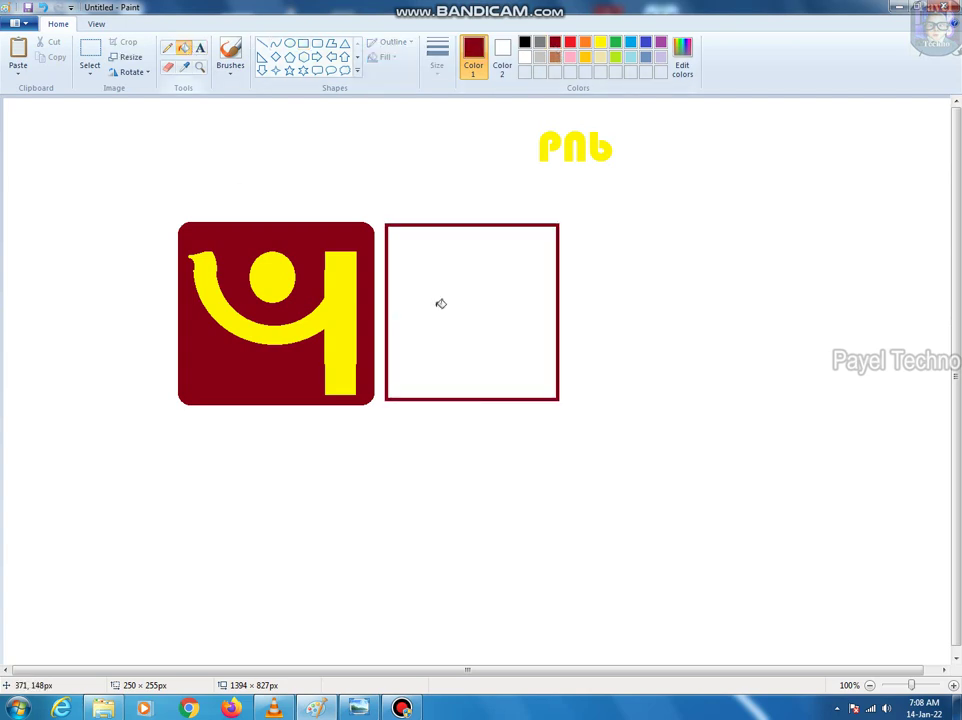
click(440, 303)
- Move the yellow "PNb" text onto the new dark red rectangle, in its upper half
click(90, 52)
drag(500, 121, 519, 302)
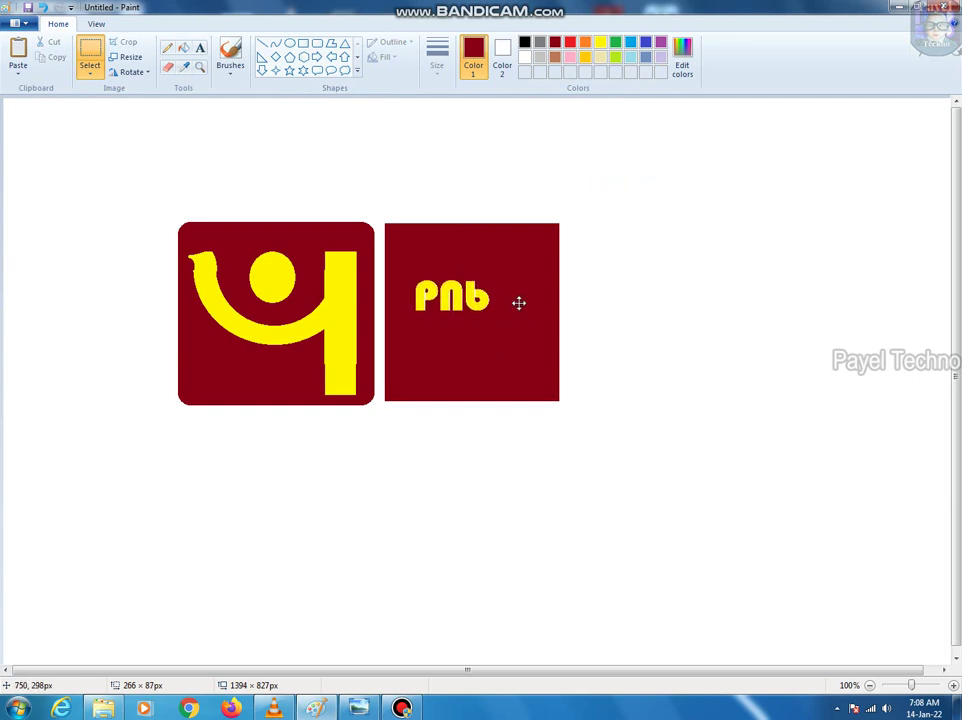
click(575, 263)
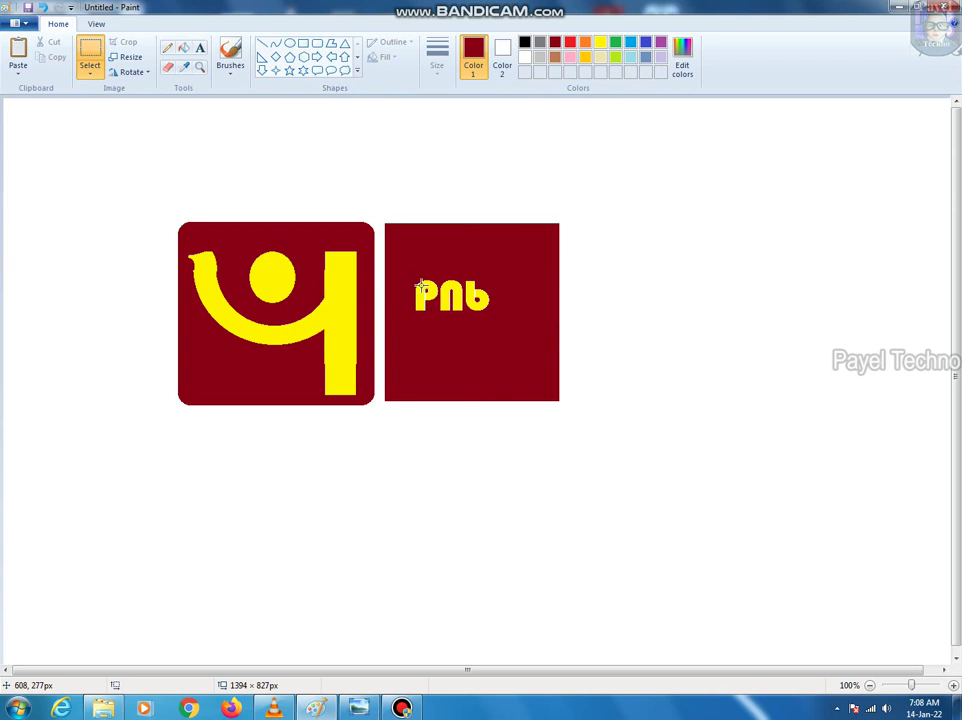